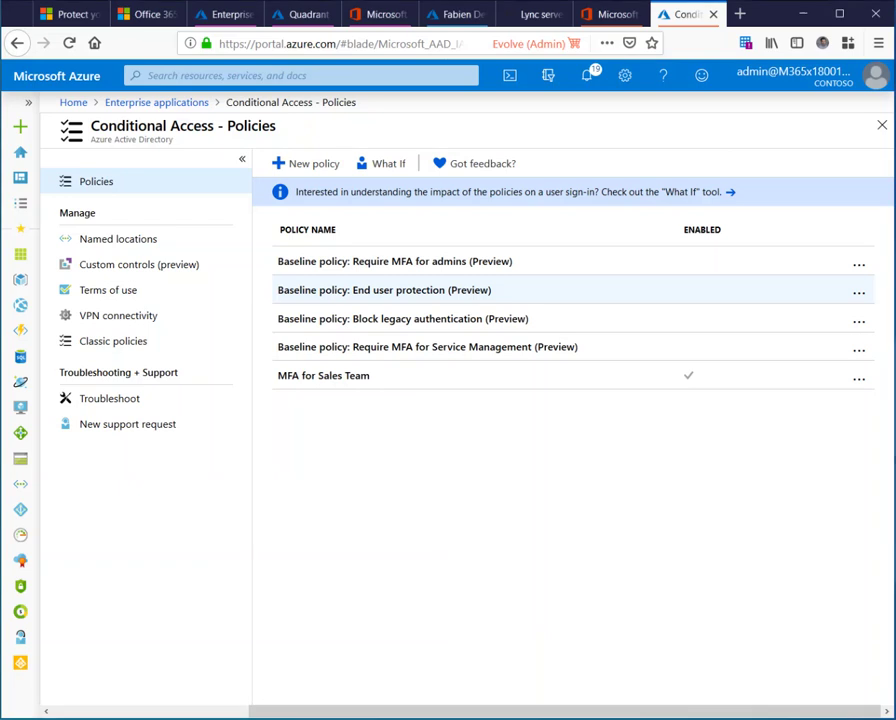
Step: Open the baseline policy for End user protection and review its risky sign-in and MFA registration terms
click(384, 290)
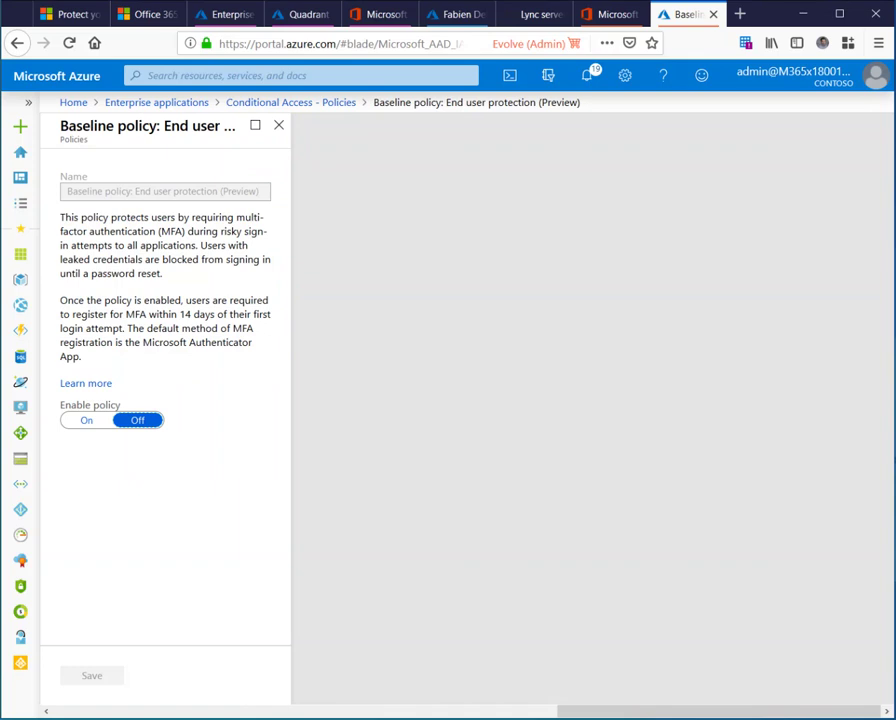
drag(221, 231, 226, 245)
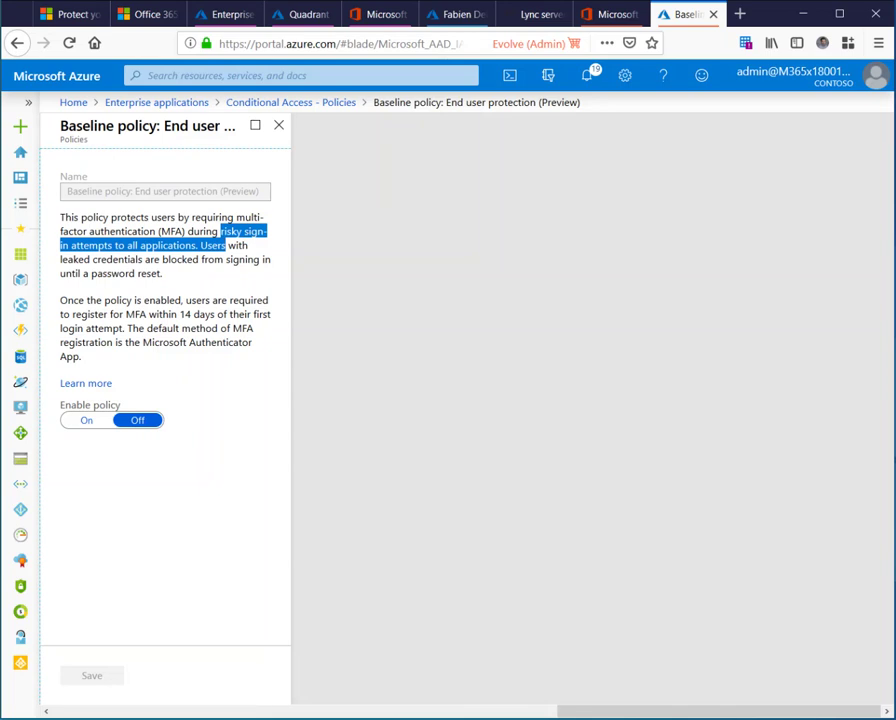
click(226, 246)
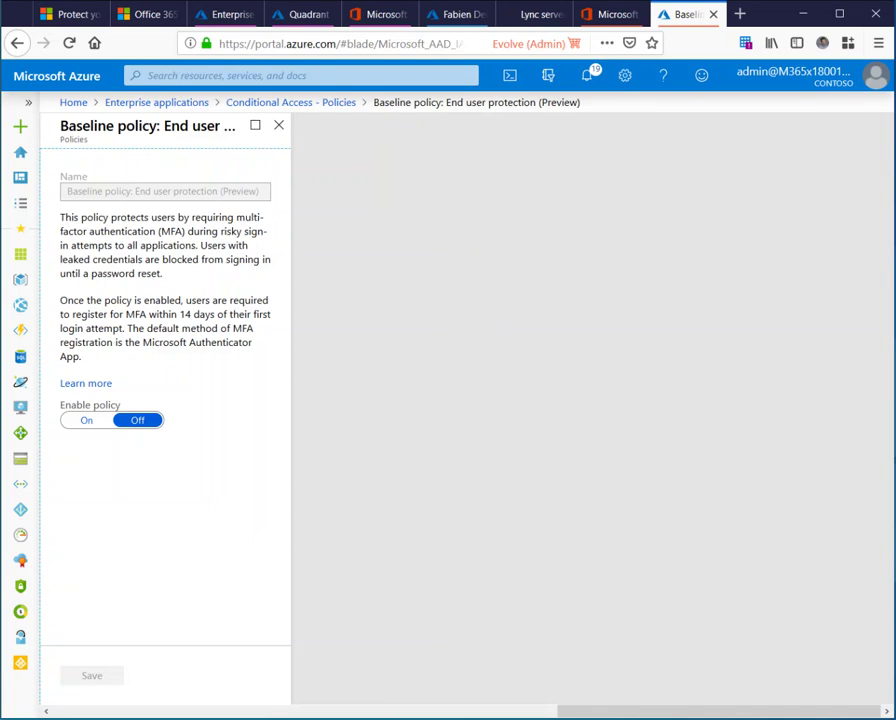
drag(126, 314, 216, 314)
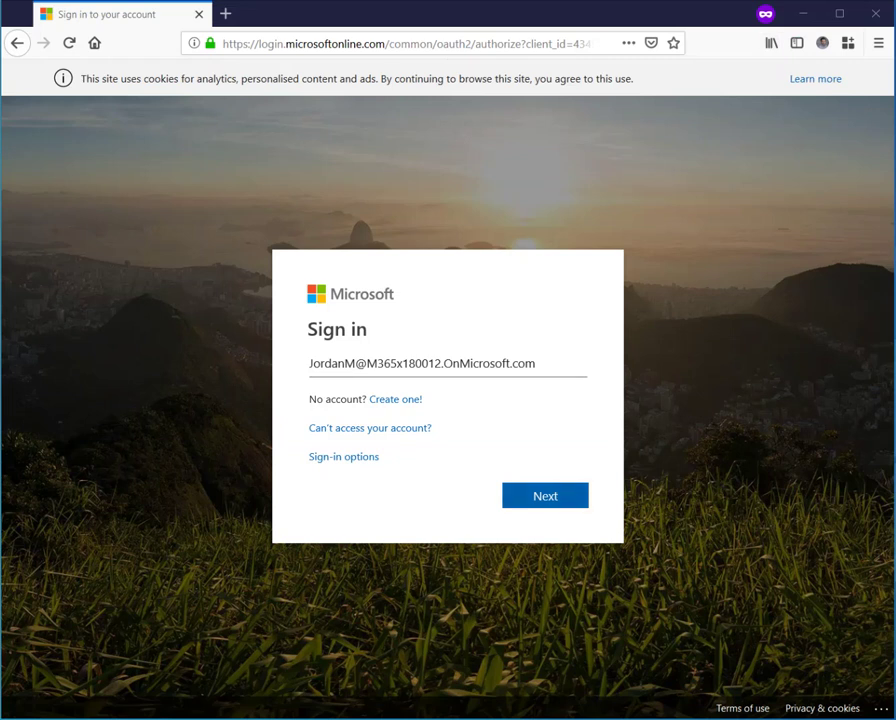
Step: In the private browser window, sign in to Office 365 with the test user's account password and choose to stay signed in
key(Return)
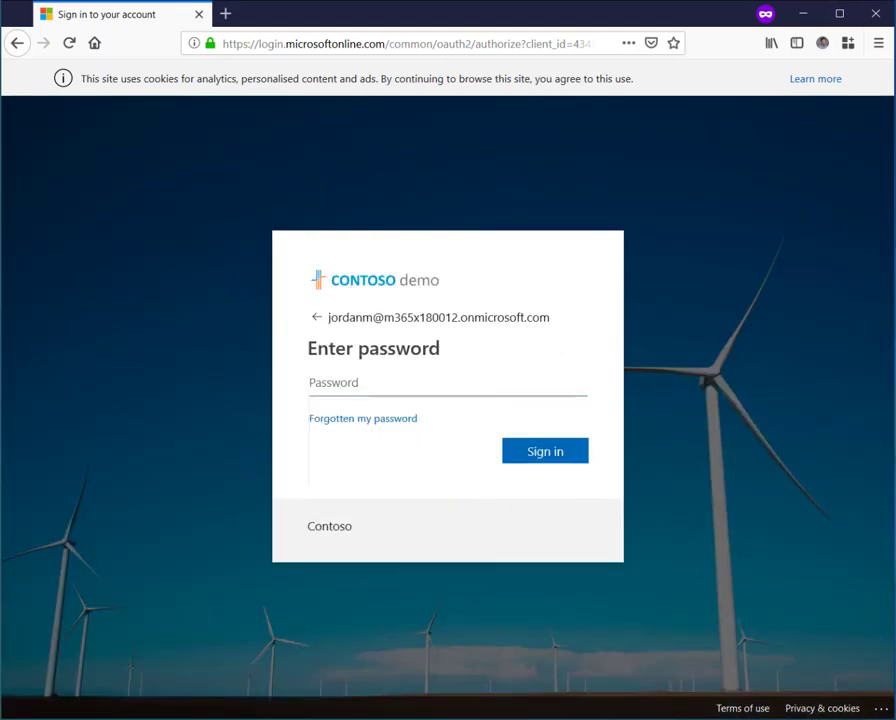
key(Escape)
key(ctrl+v)
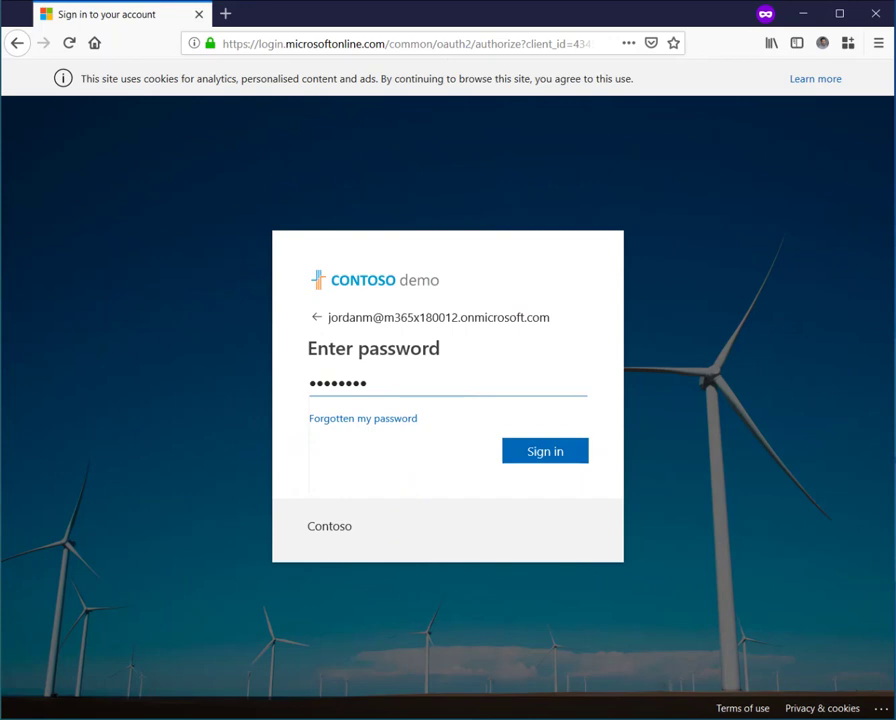
key(Return)
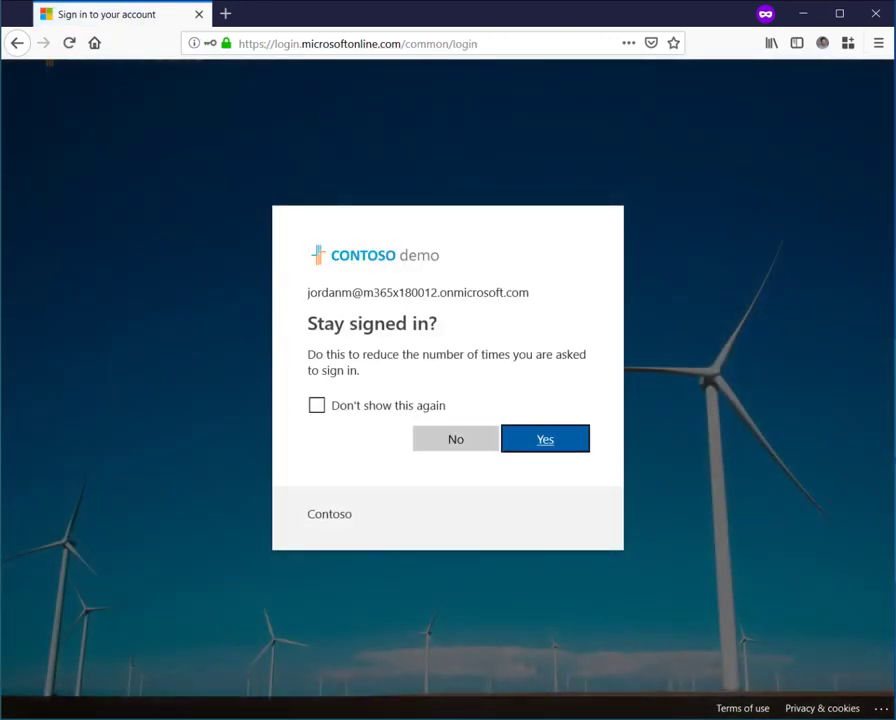
key(Return)
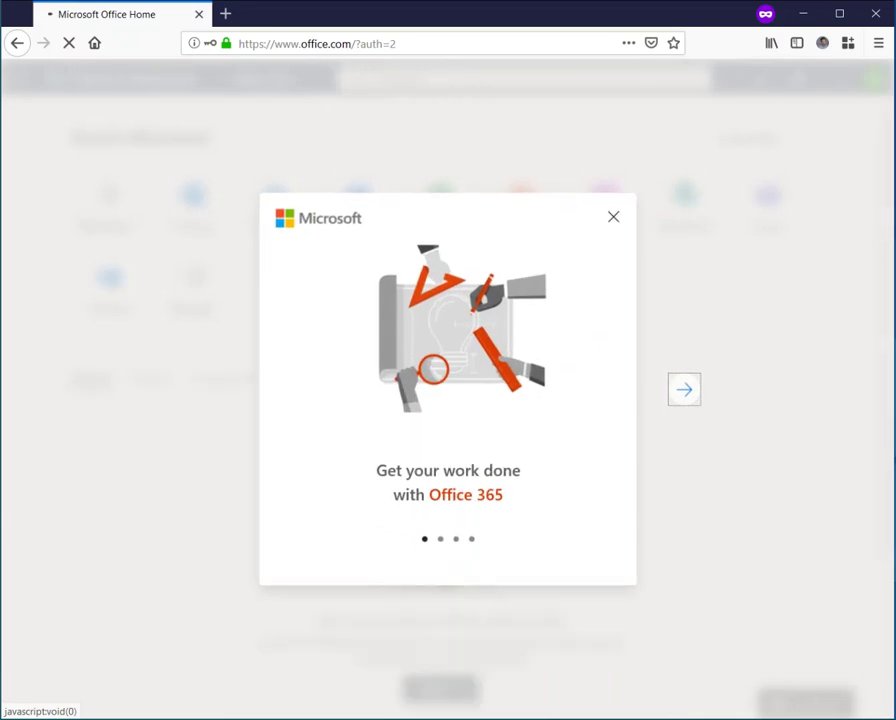
Step: Dismiss the Office 365 welcome tour and sign the test user out
click(613, 216)
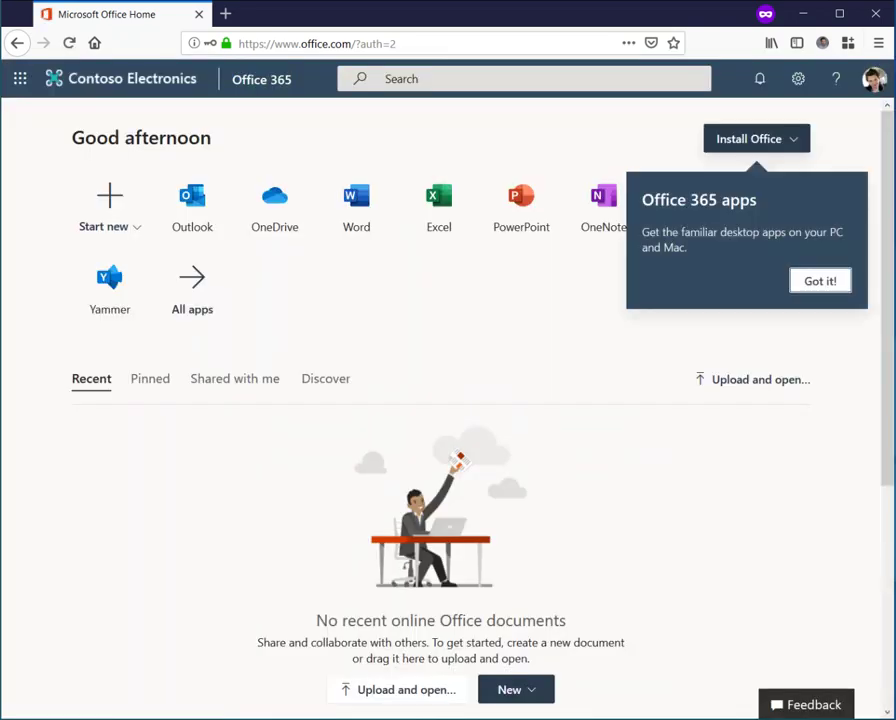
click(874, 79)
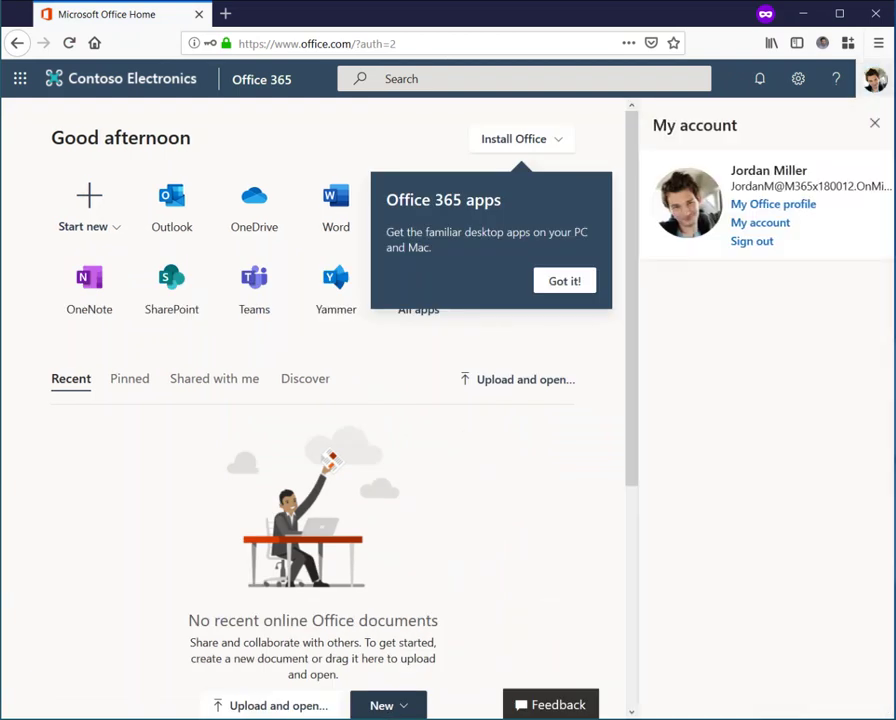
click(751, 241)
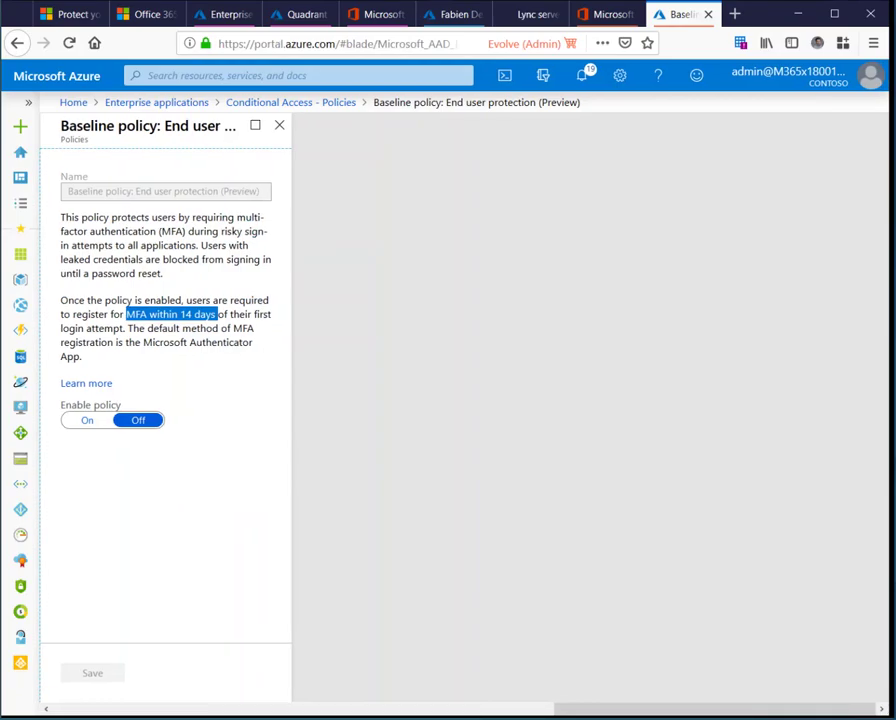
Step: Back in the Azure portal, enable the End user protection baseline policy and save it
click(205, 316)
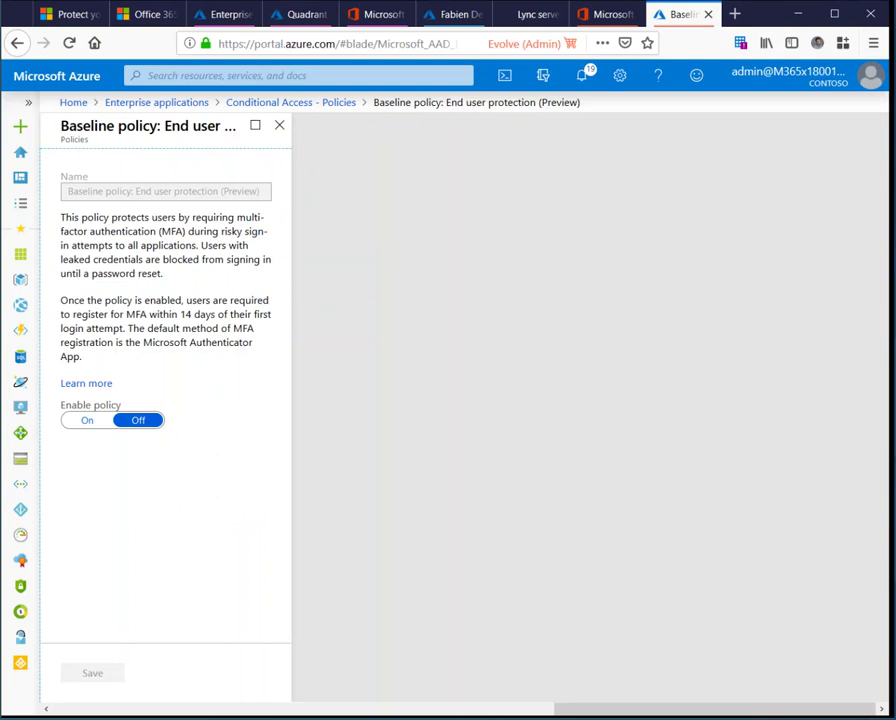
drag(126, 314, 216, 314)
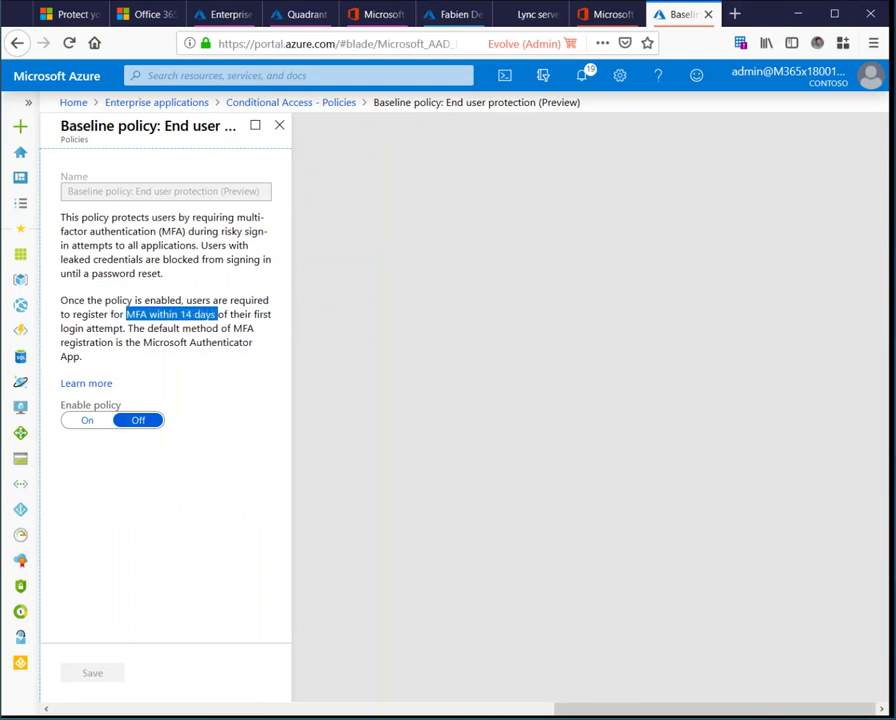
click(216, 314)
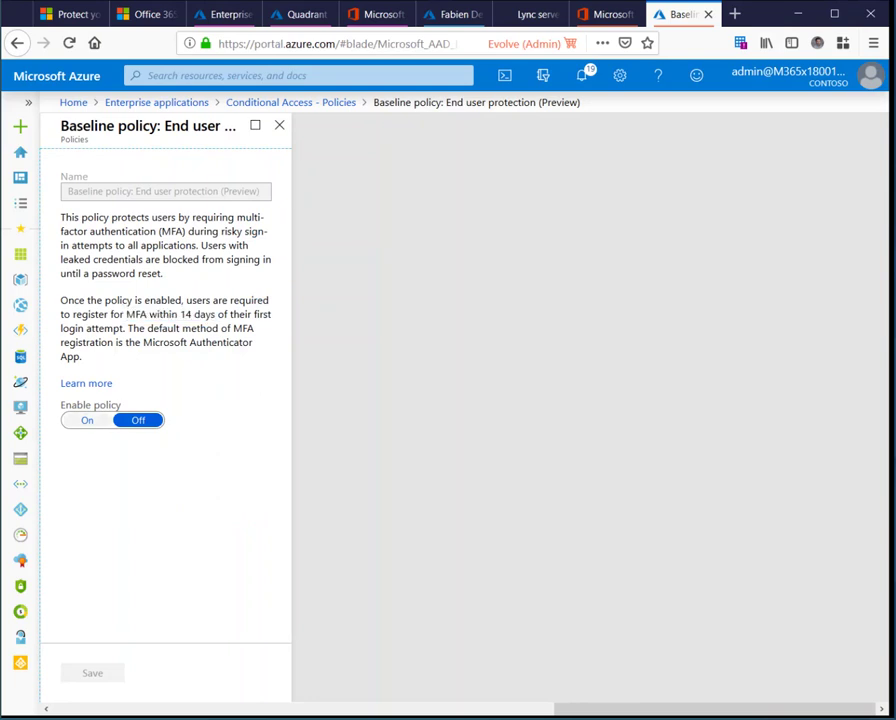
click(87, 420)
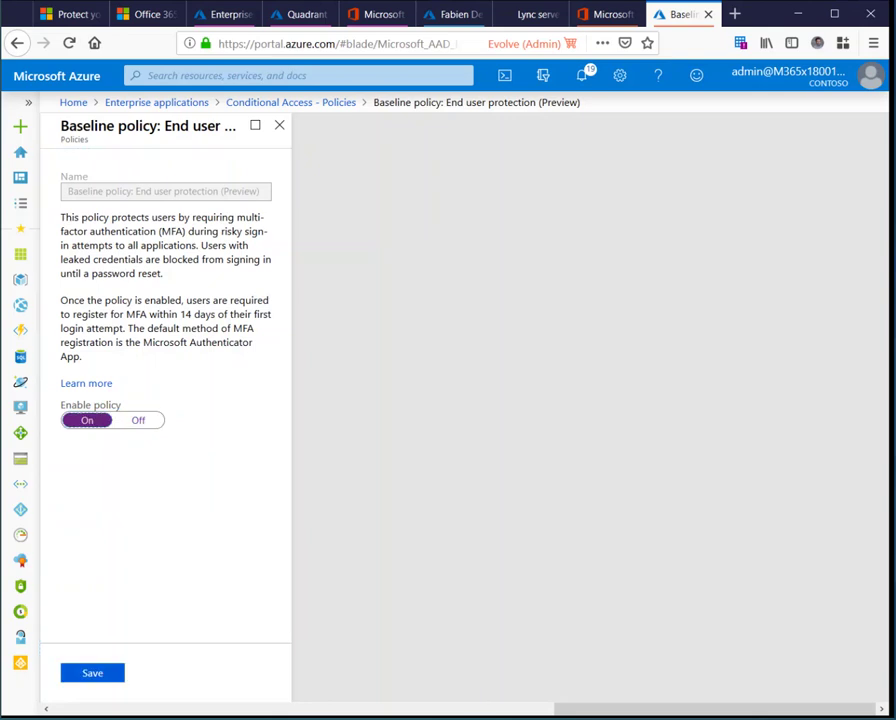
click(92, 672)
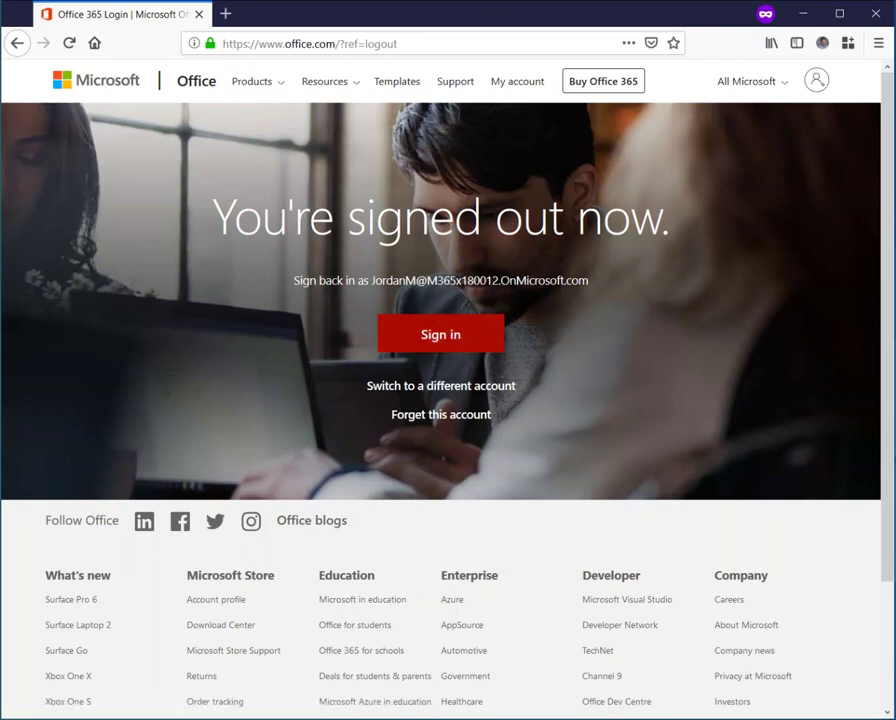
Step: In the private window, sign the test user back in with the account password and skip the security information request for now
click(440, 334)
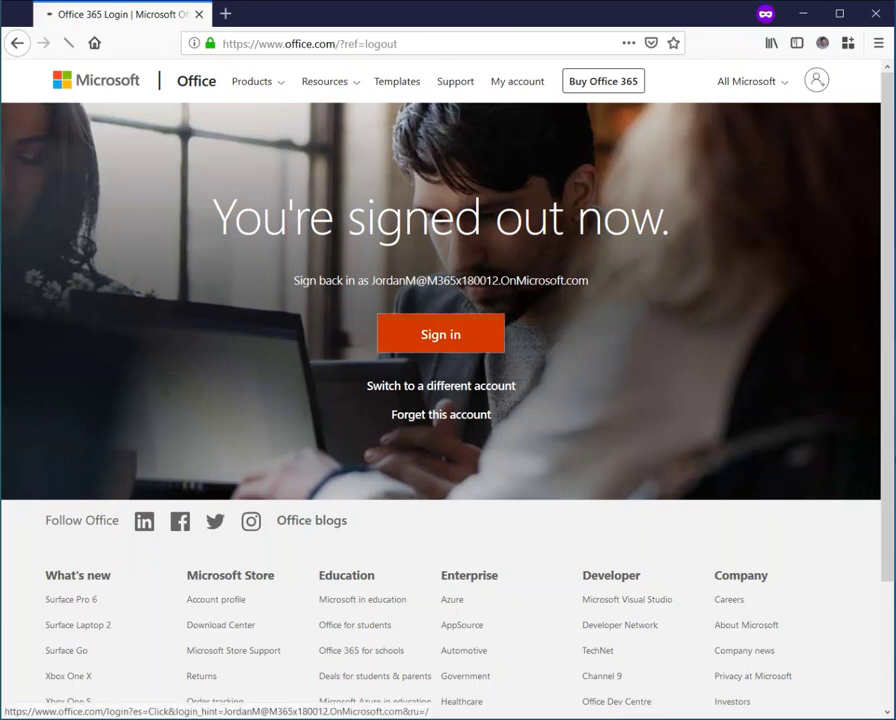
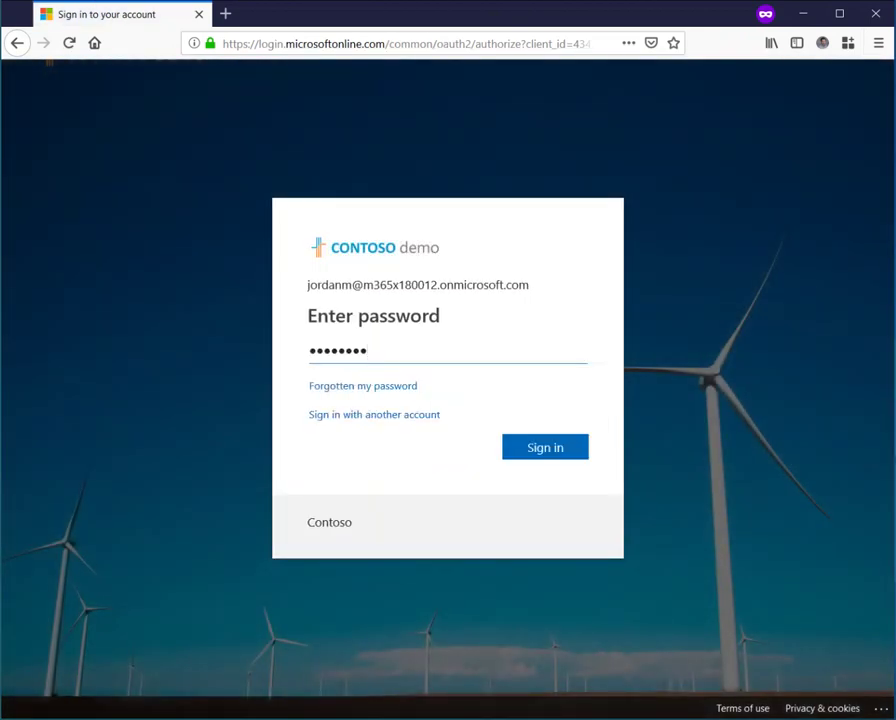
key(Return)
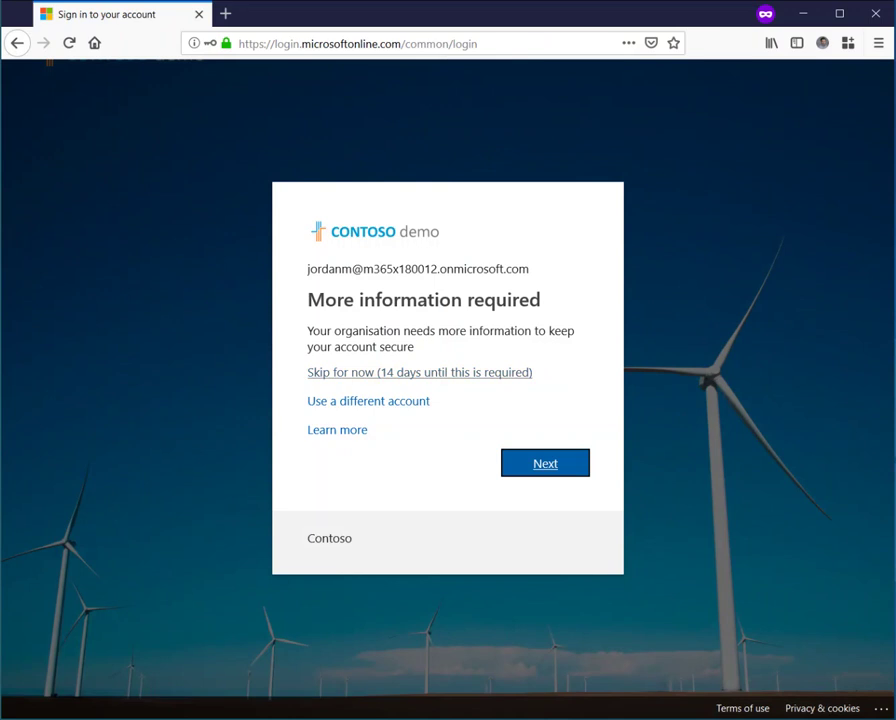
click(420, 372)
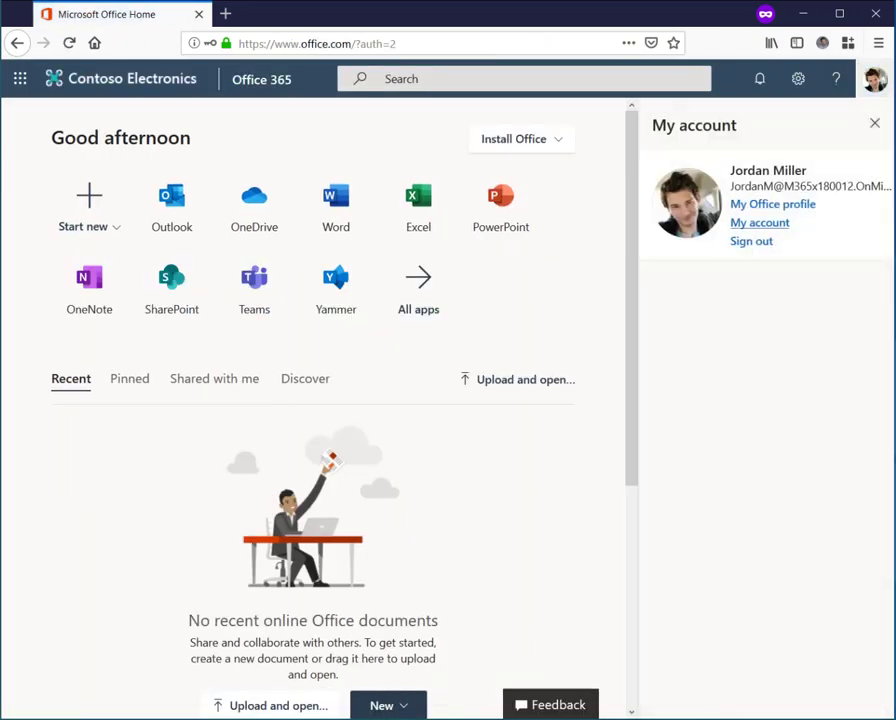
Step: Sign the test user out and back in with the account password, proceeding with the request for more security information
click(752, 241)
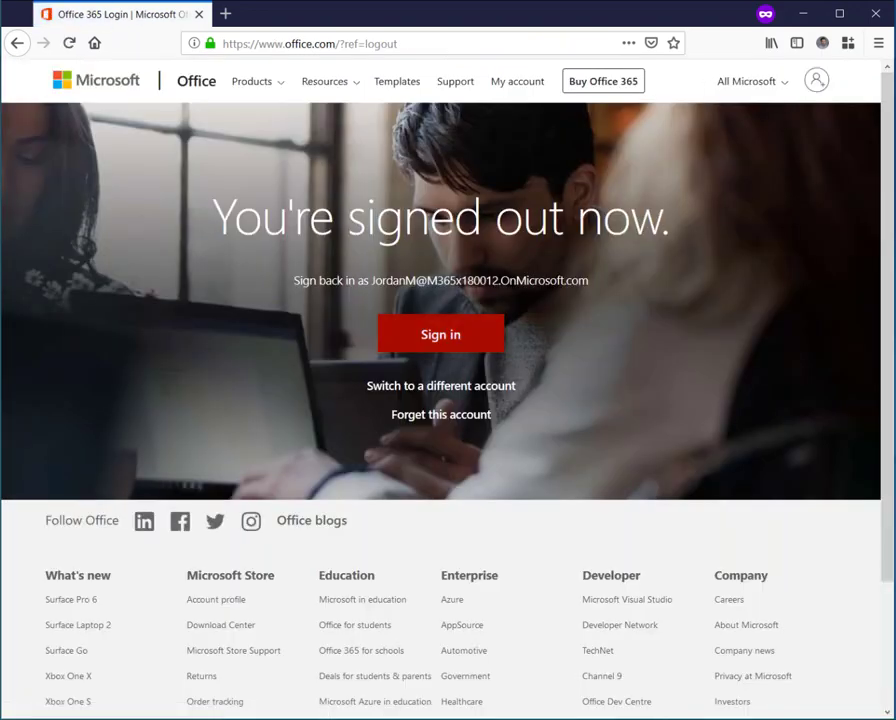
click(440, 334)
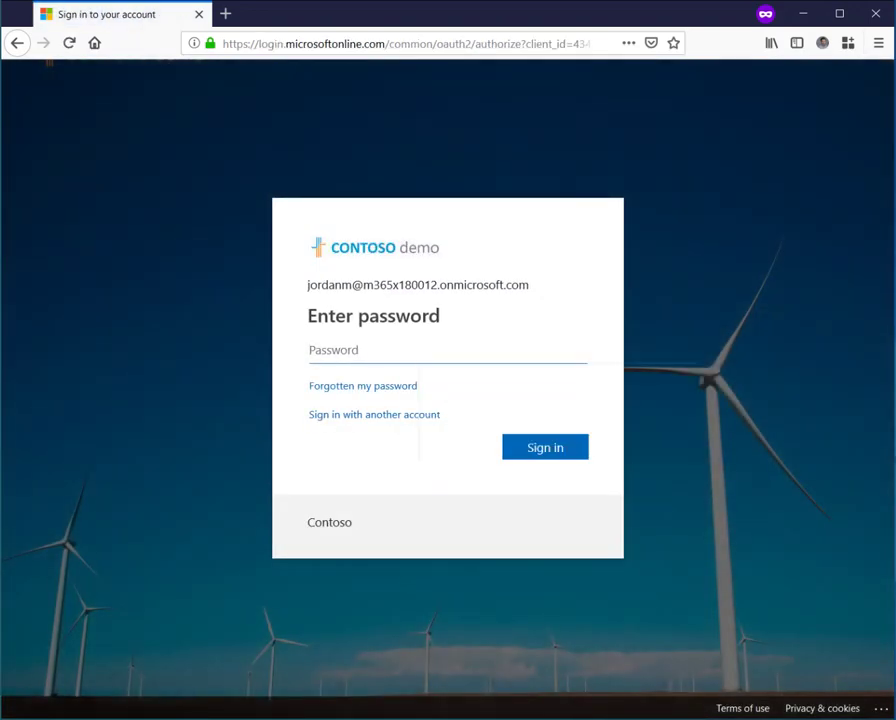
key(ctrl+v)
key(Return)
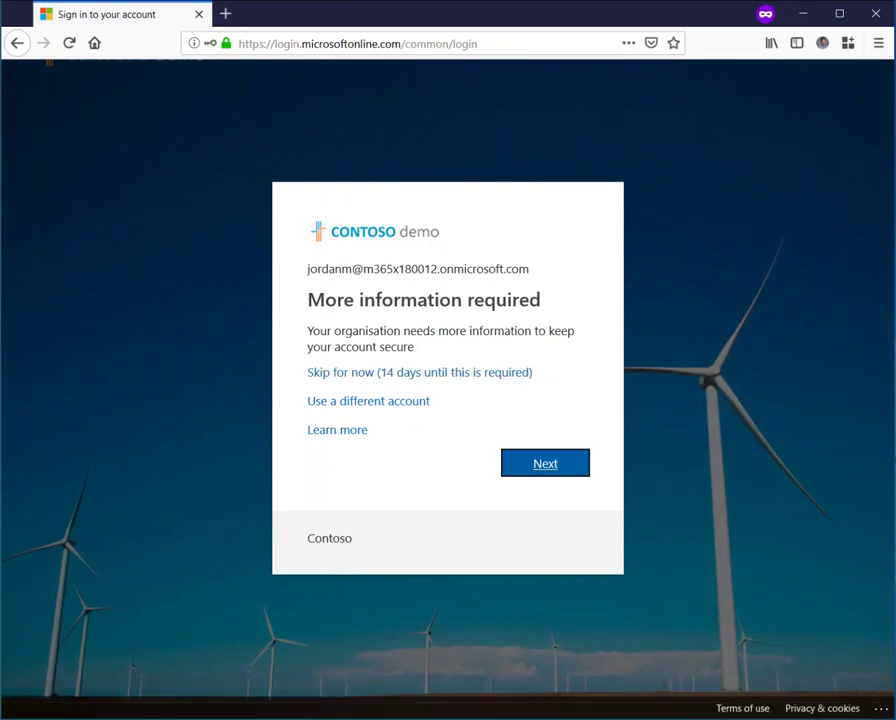
click(545, 463)
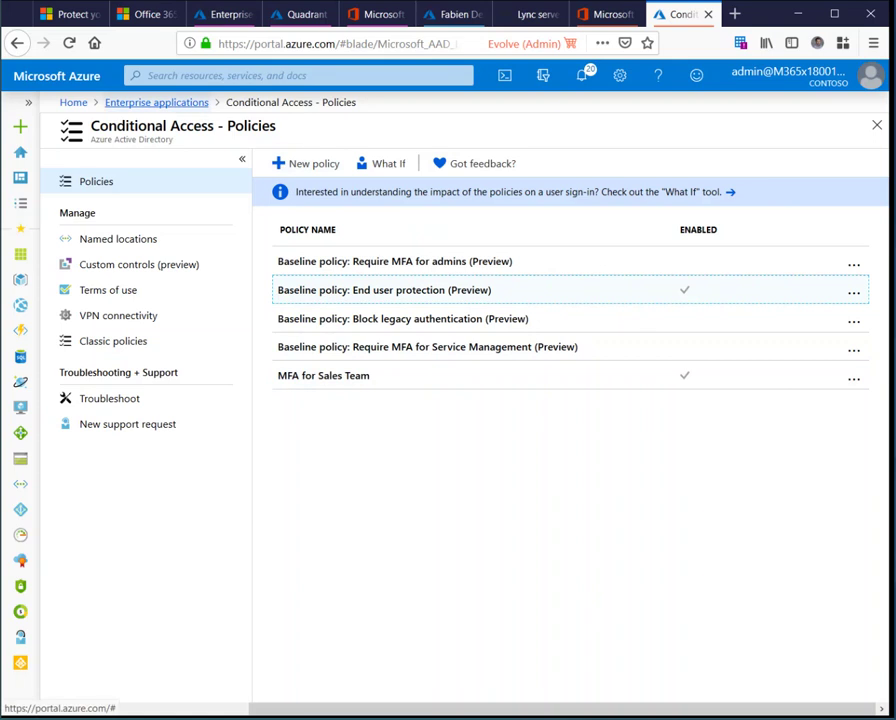
Step: In Azure Active Directory's user feature previews, allow All users the enhanced security info registration preview and save
click(157, 102)
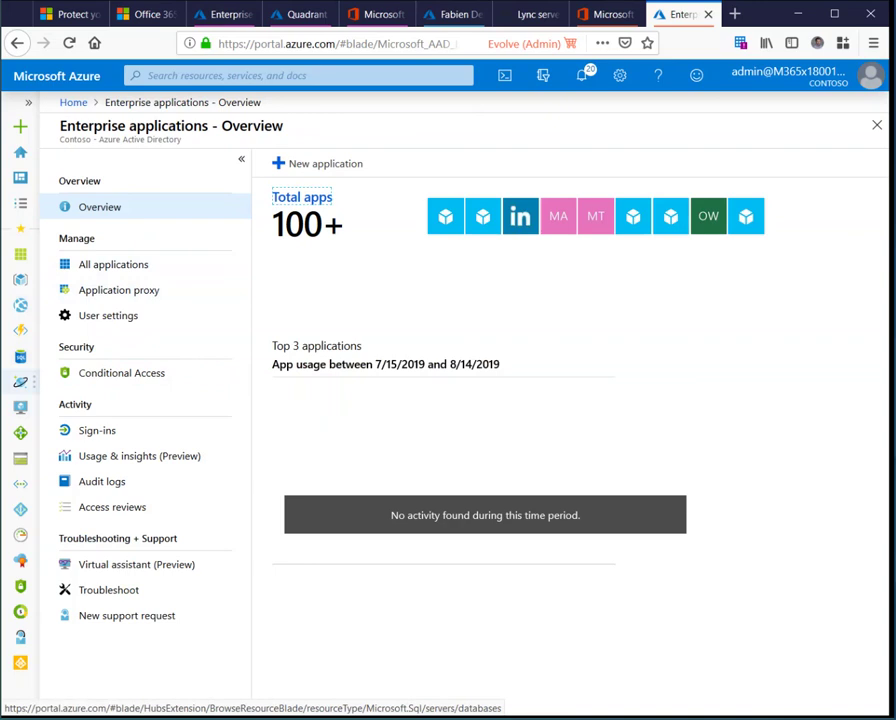
click(20, 509)
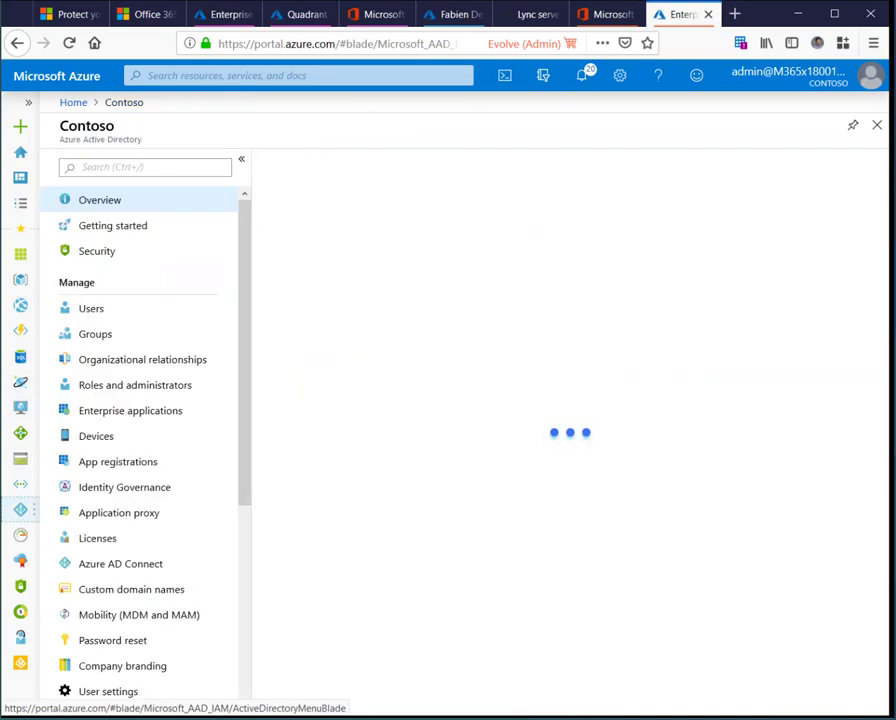
click(108, 691)
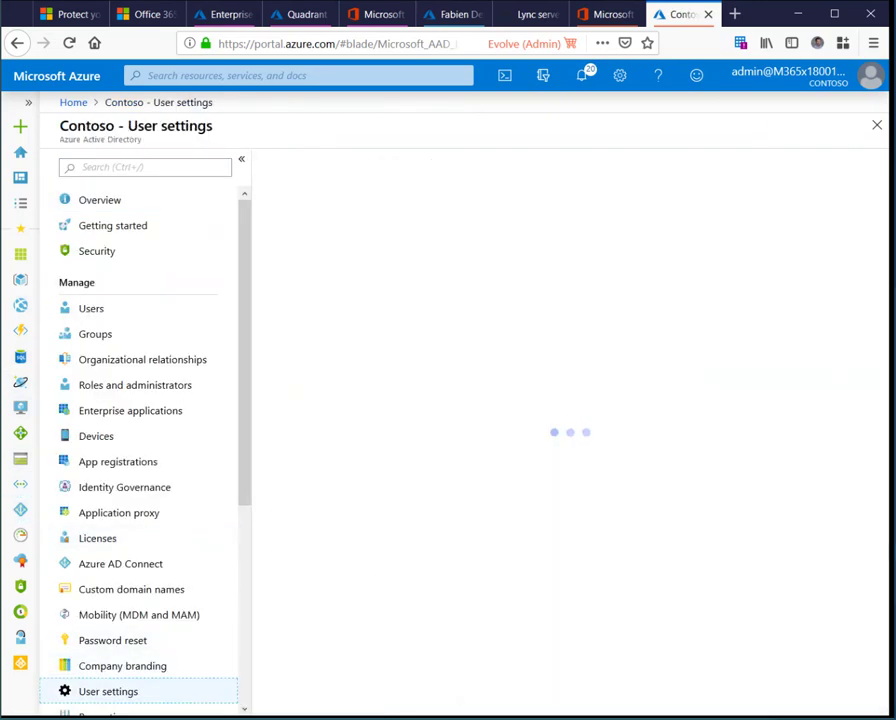
click(358, 676)
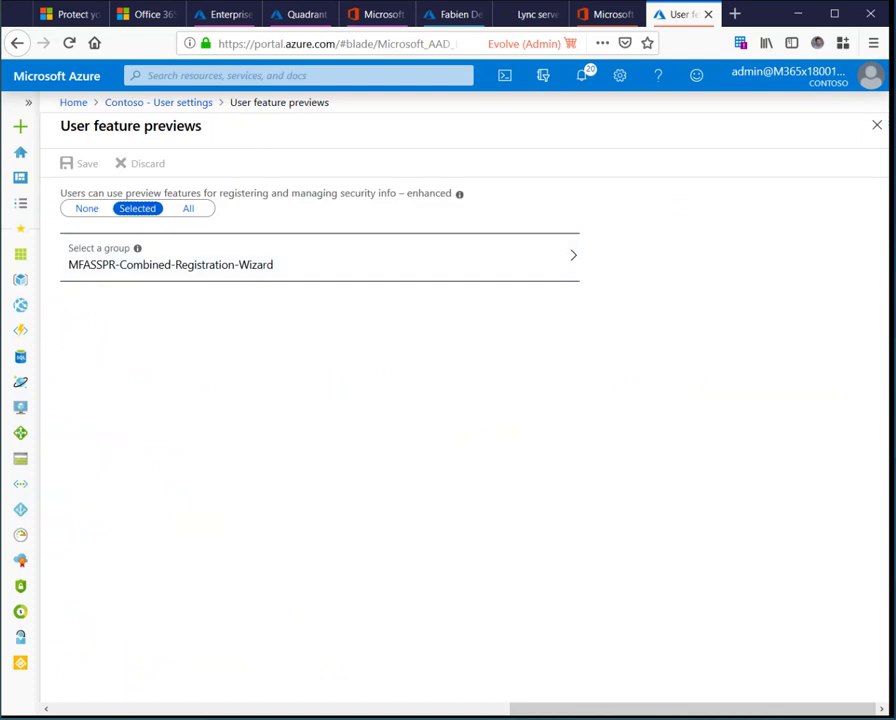
click(189, 209)
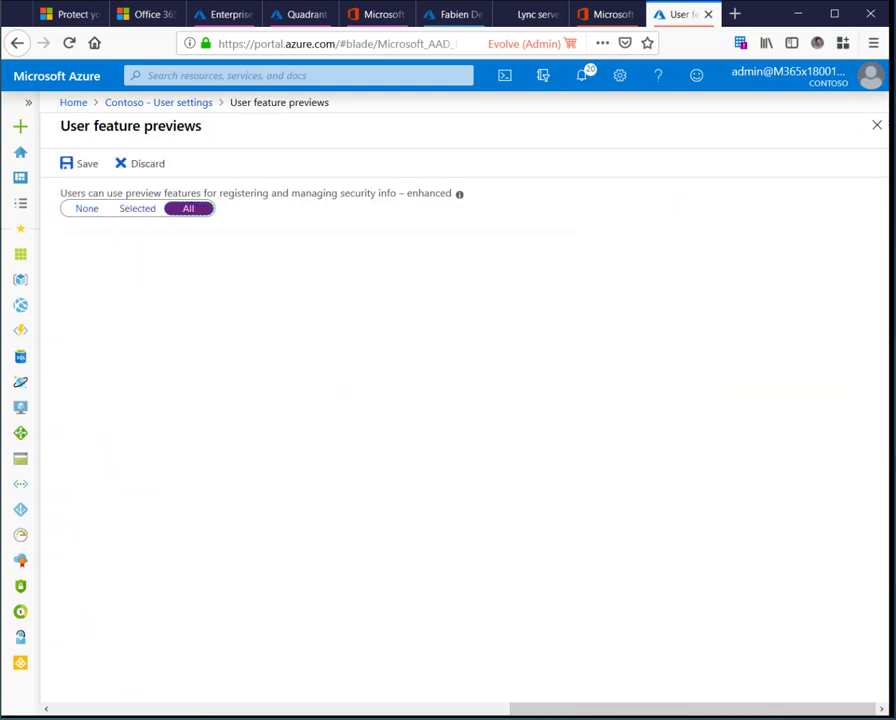
click(80, 163)
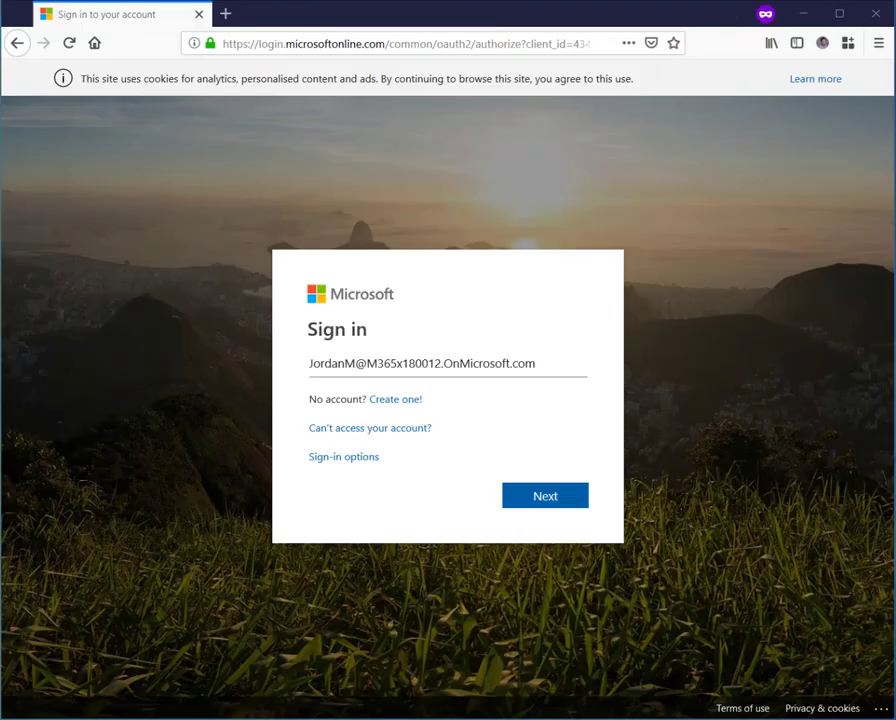
Step: In the private window, sign in with the test user's account password and proceed to the security information registration
click(798, 14)
key(Return)
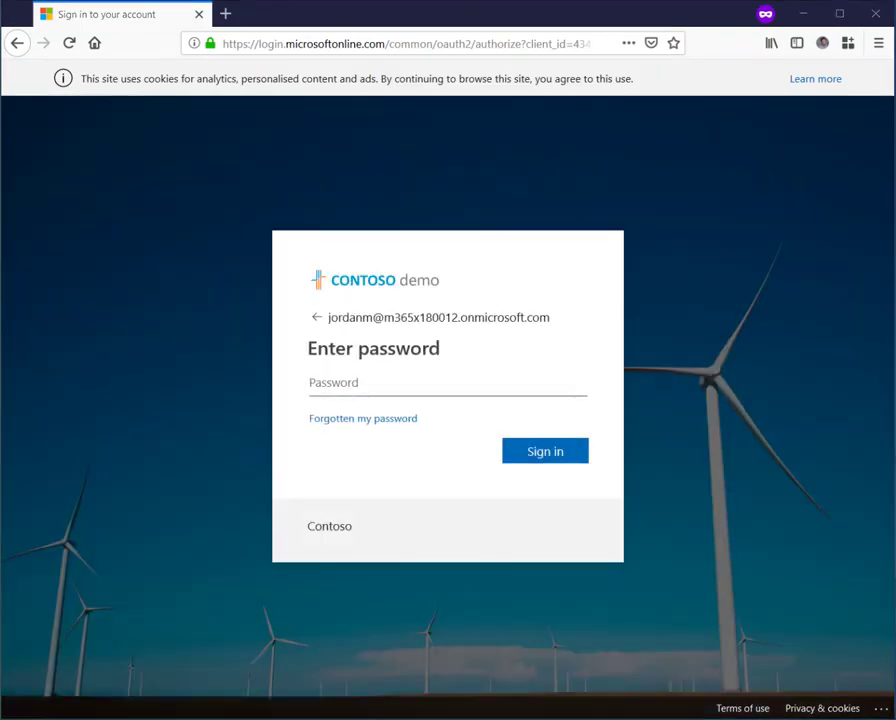
text(********)
key(Return)
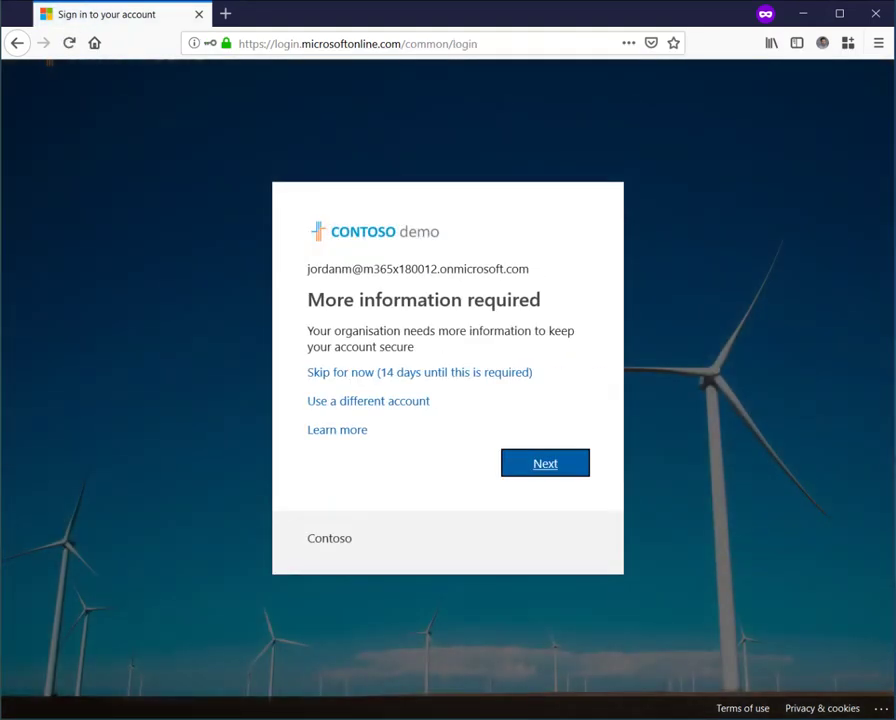
key(Return)
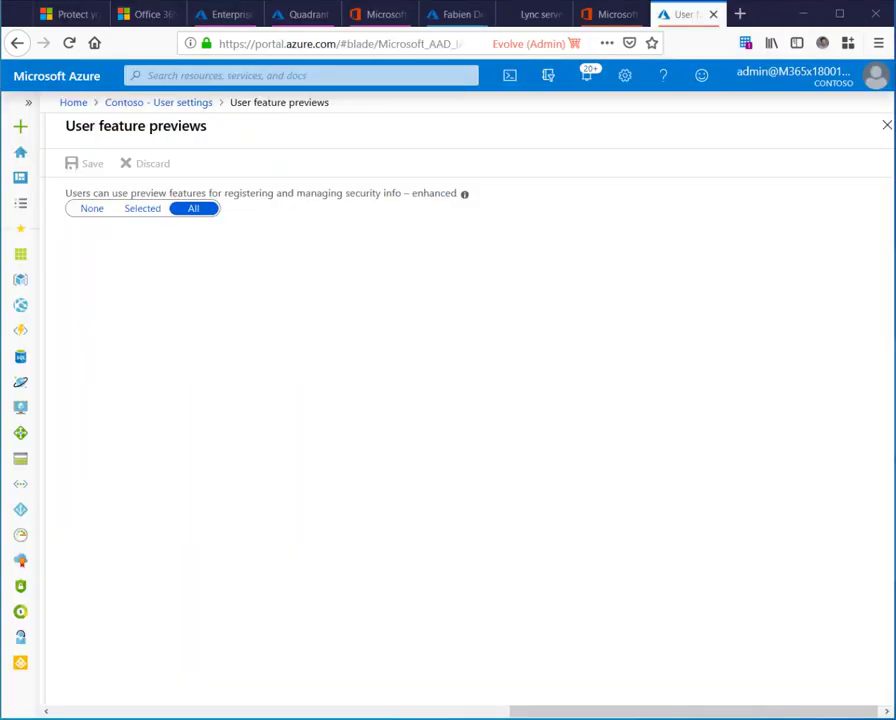
Step: In Azure AD's Conditional Access policies, set "Baseline policy: Require MFA for admins (Preview)" to Use policy immediately and save it
click(158, 102)
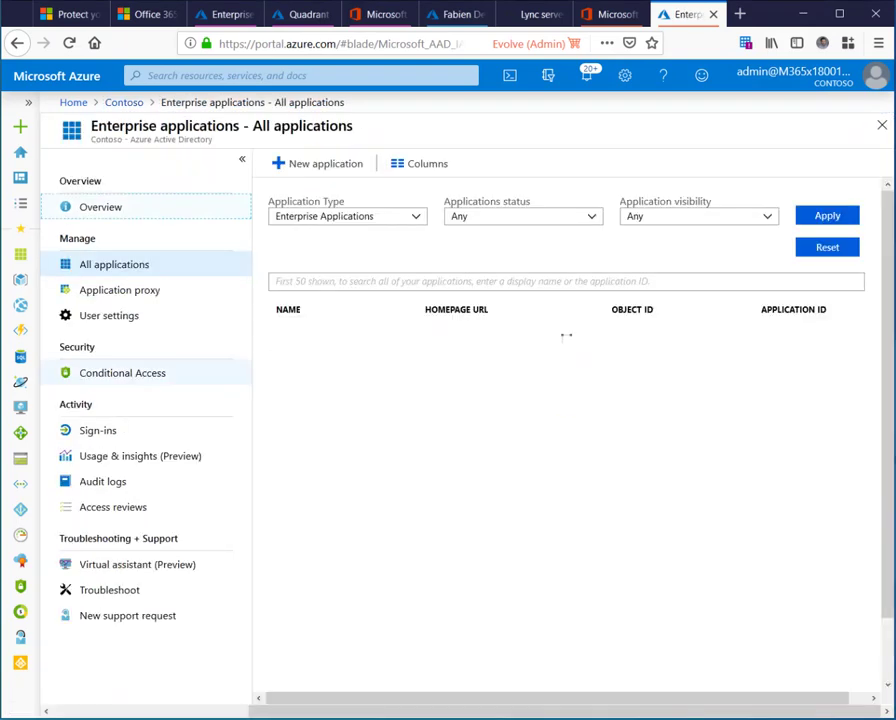
click(122, 372)
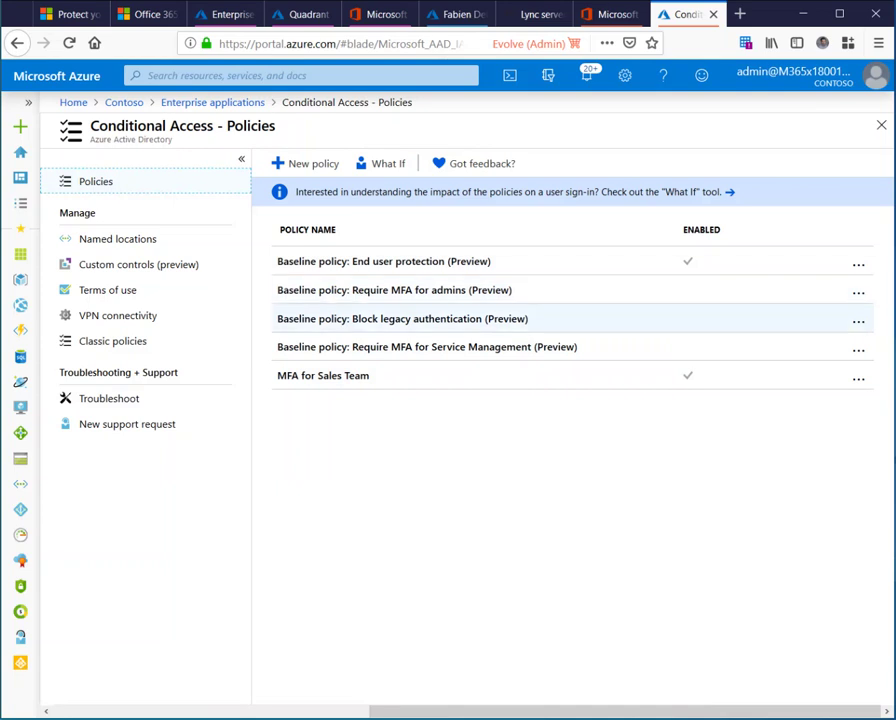
click(394, 290)
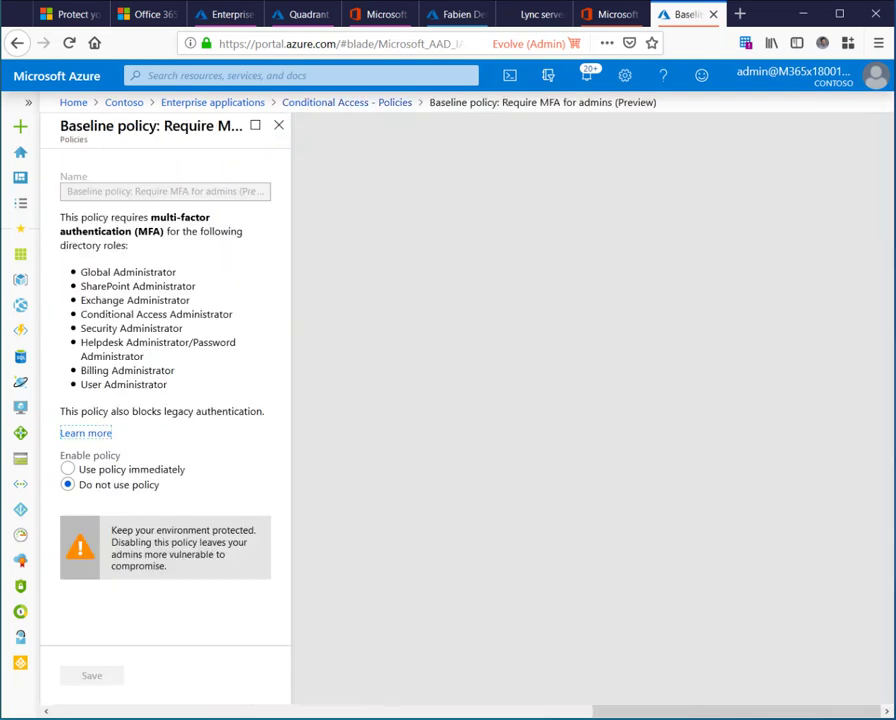
click(68, 469)
click(91, 675)
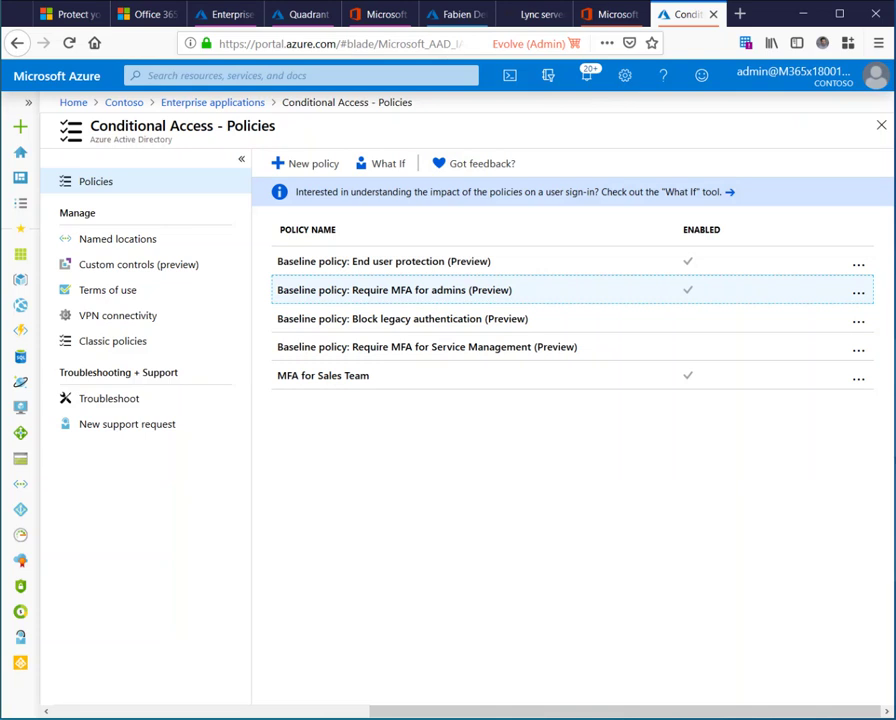
Step: Turn on "Baseline policy: Block legacy authentication (Preview)" and save it
click(402, 318)
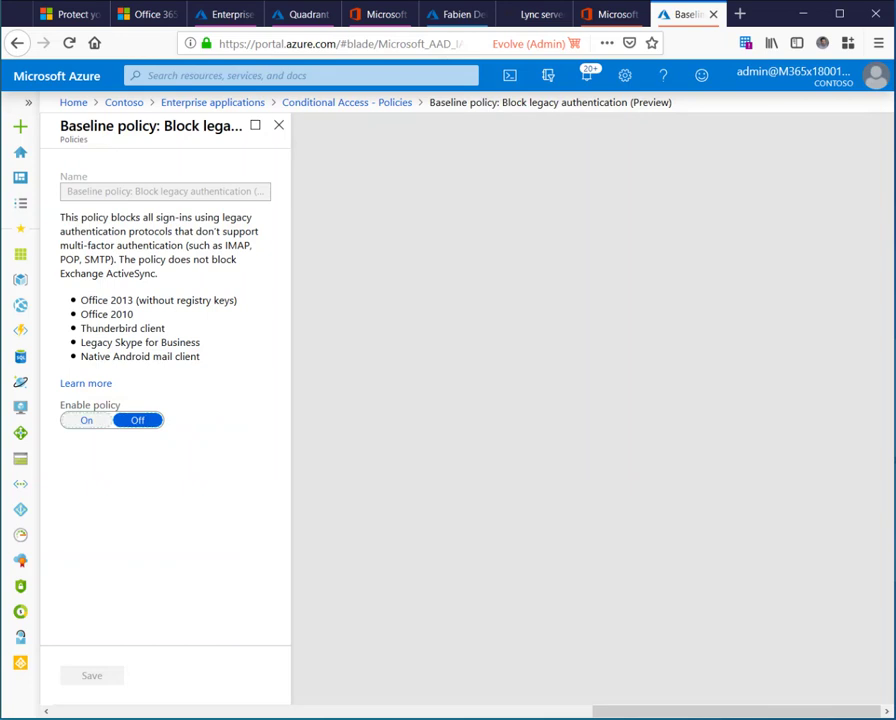
click(87, 420)
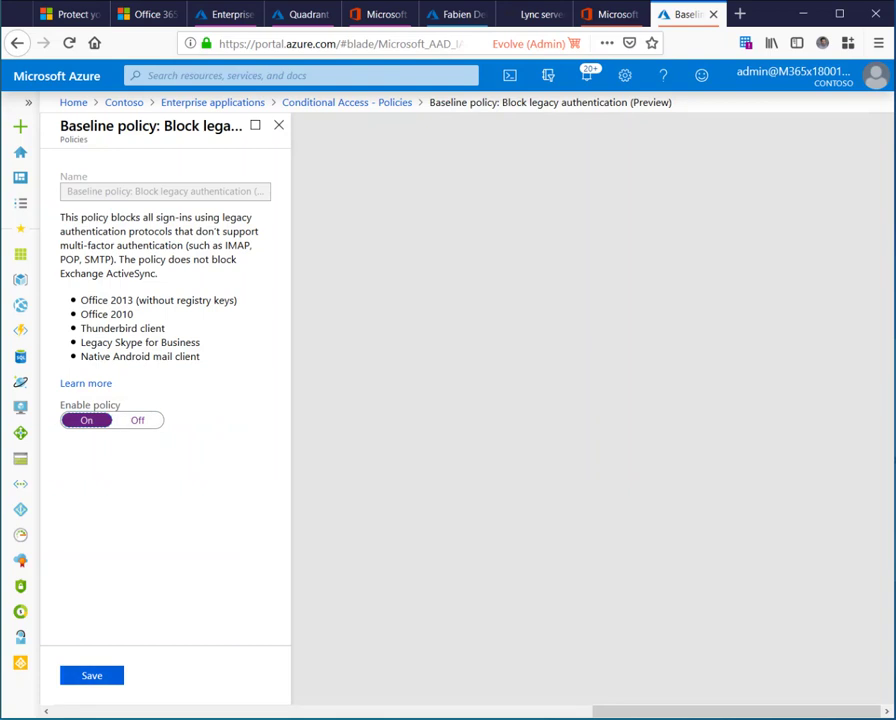
click(92, 676)
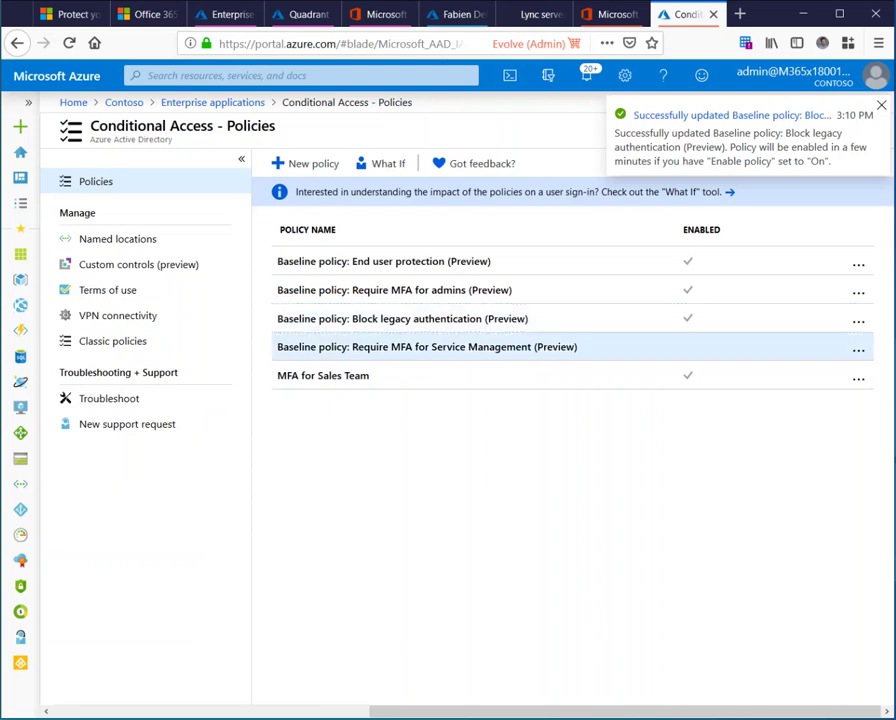
Step: Review which services "Baseline policy: Require MFA for Service Management (Preview)" covers, and close it without changes
click(427, 347)
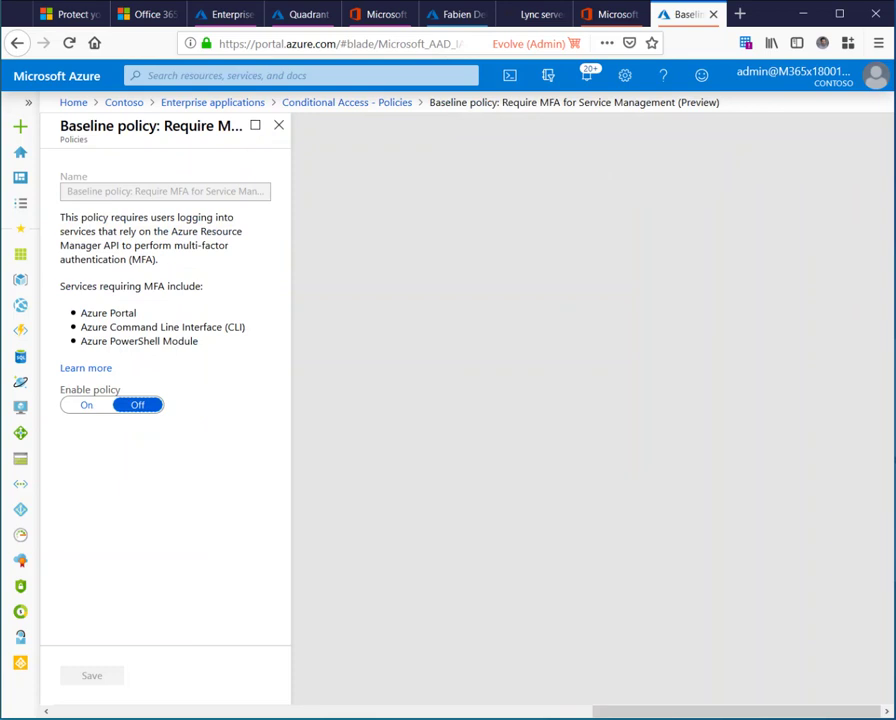
click(278, 125)
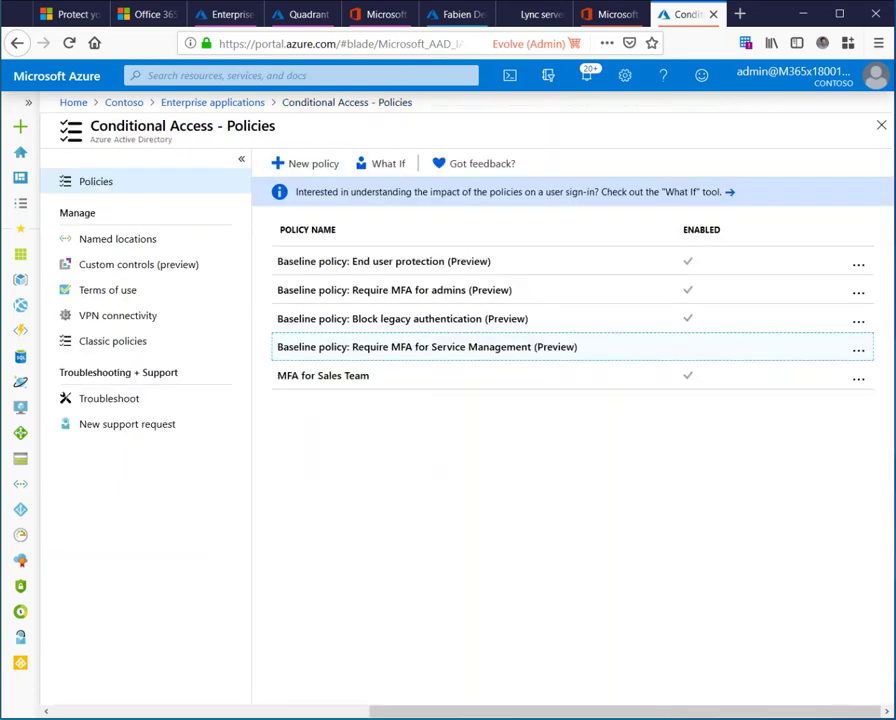